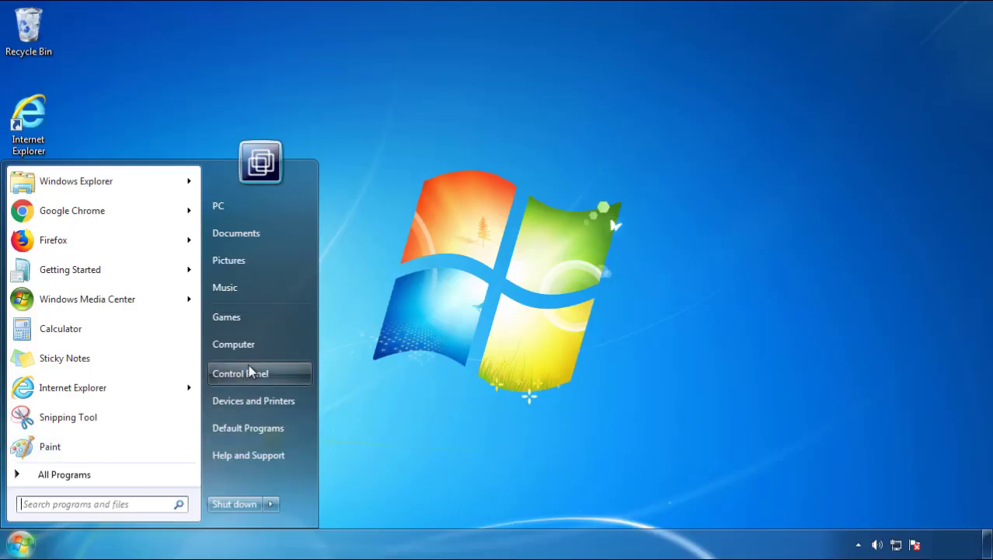
List installed programs in Control Panel, sorted by Installed On with the newest first.
click(248, 365)
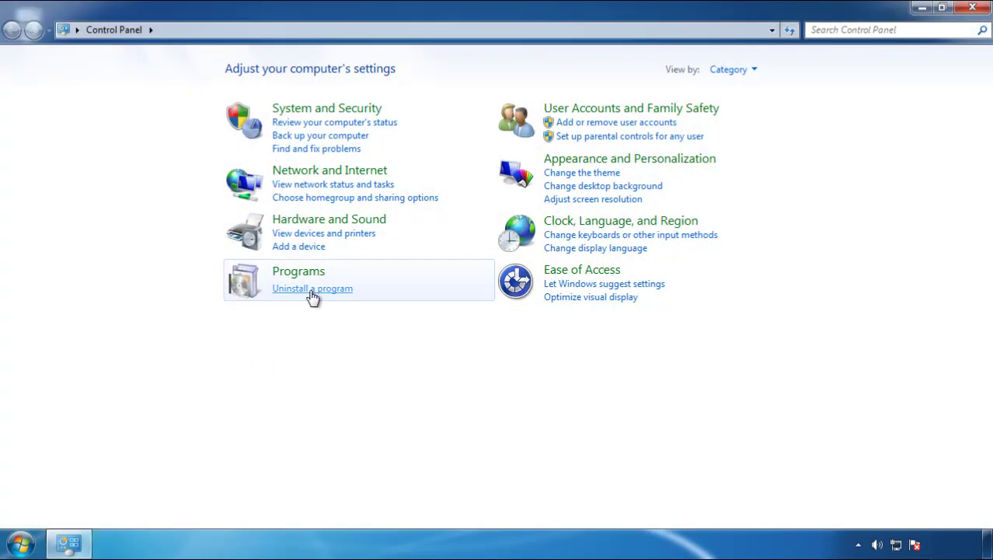
click(311, 294)
click(583, 149)
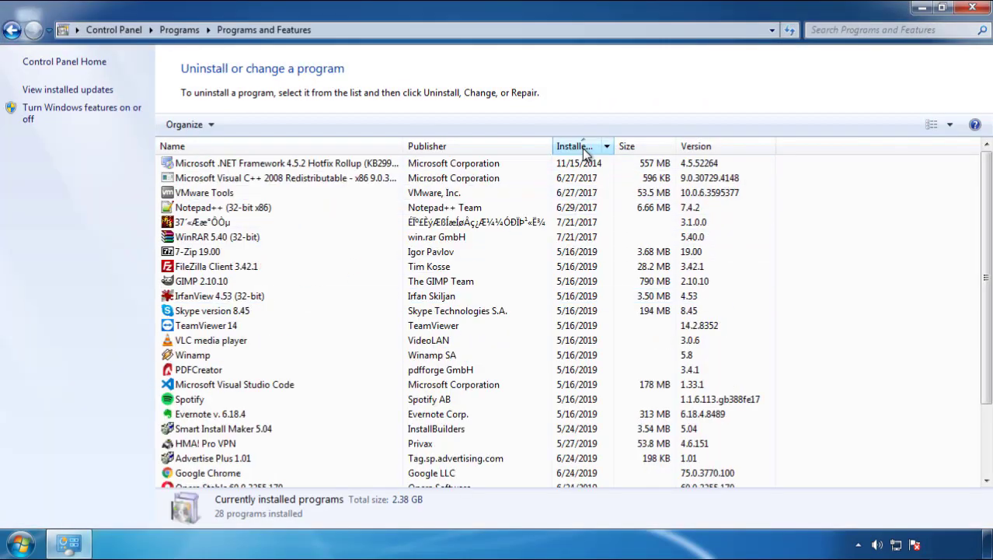
click(583, 148)
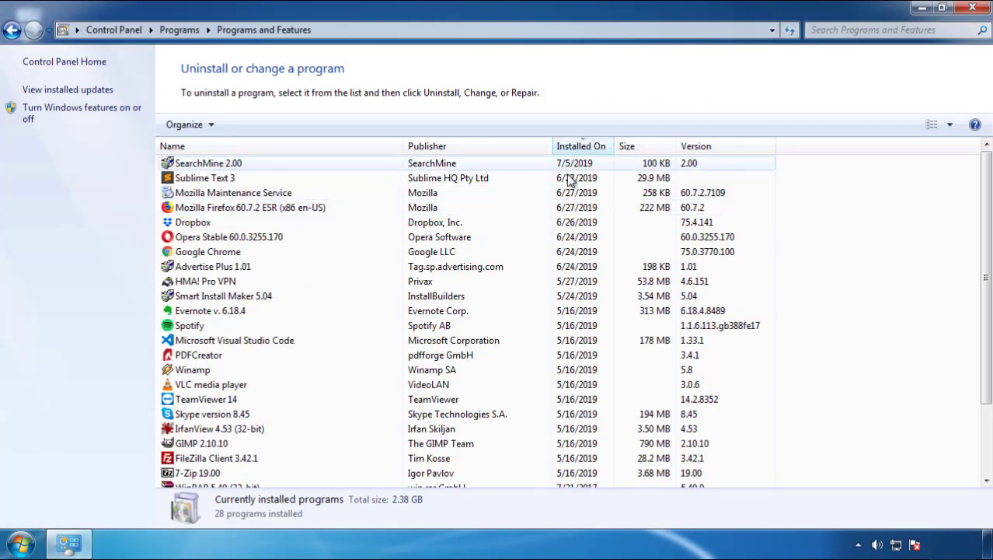
Remove SearchMine 2.00 by running its uninstall wizard through to Finish.
click(208, 163)
click(248, 124)
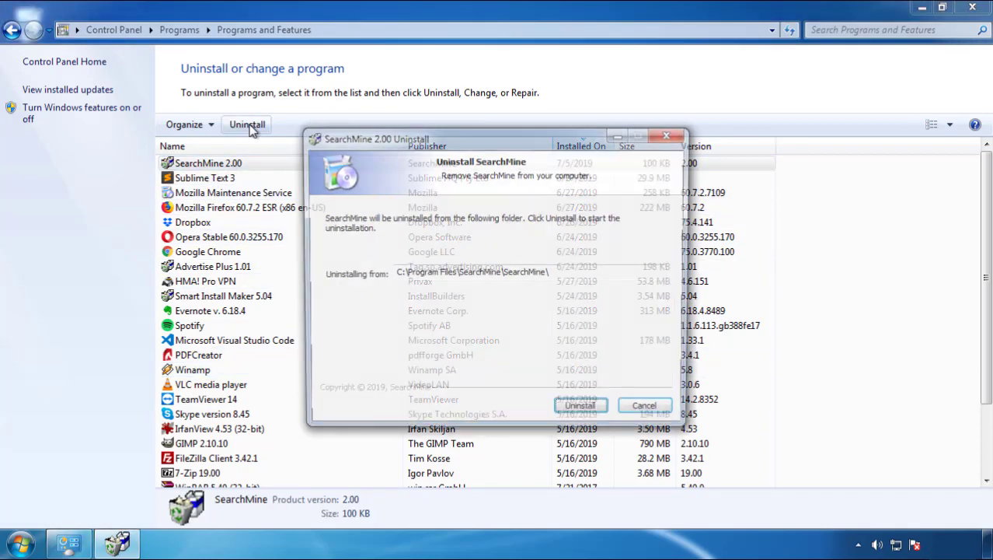
click(583, 411)
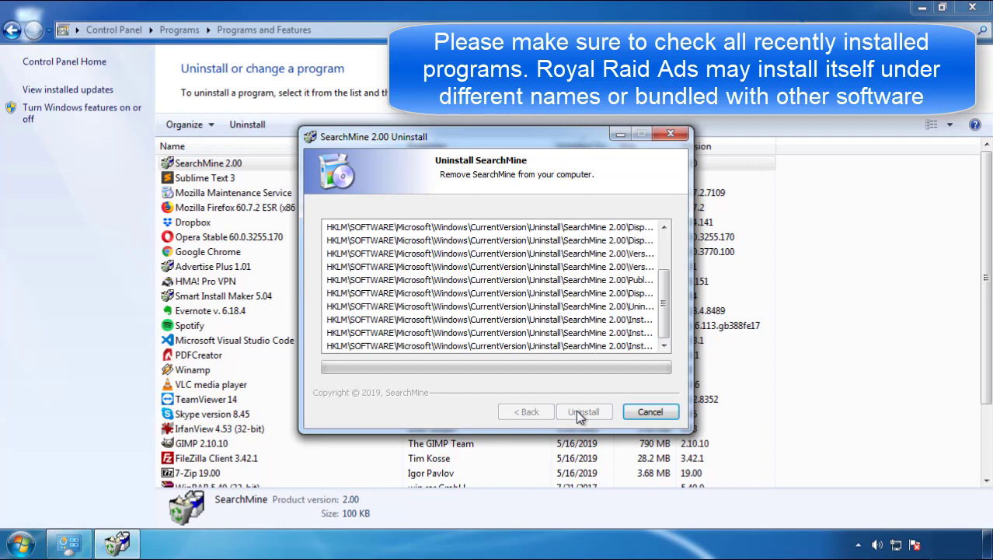
click(582, 411)
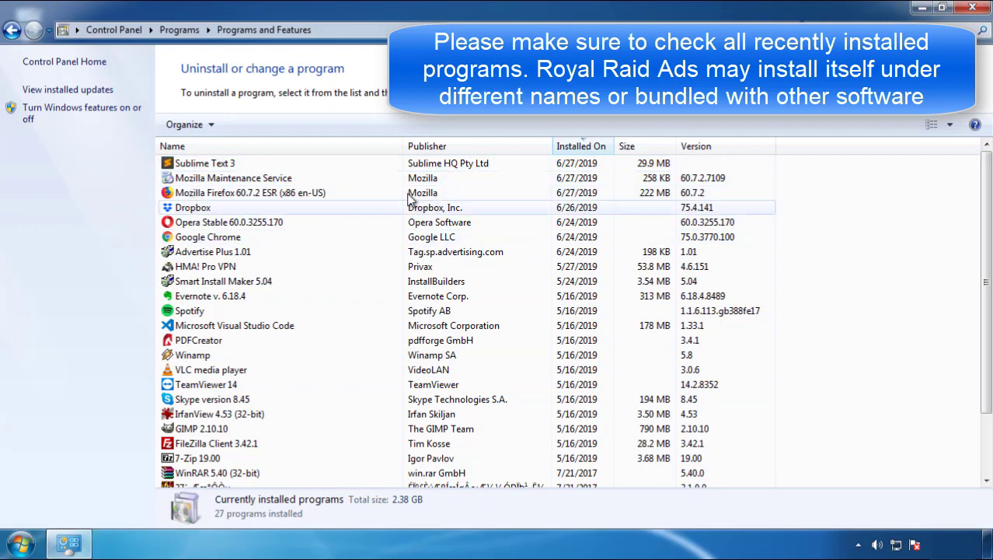
Close Programs and Features and restart the computer from the Start menu's shut-down options.
click(974, 10)
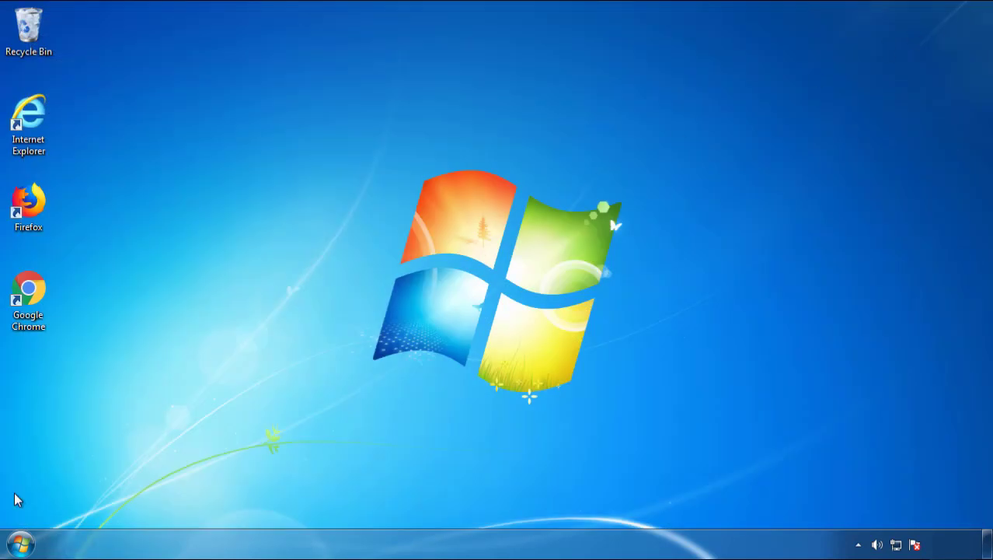
click(18, 542)
mouse_move(272, 504)
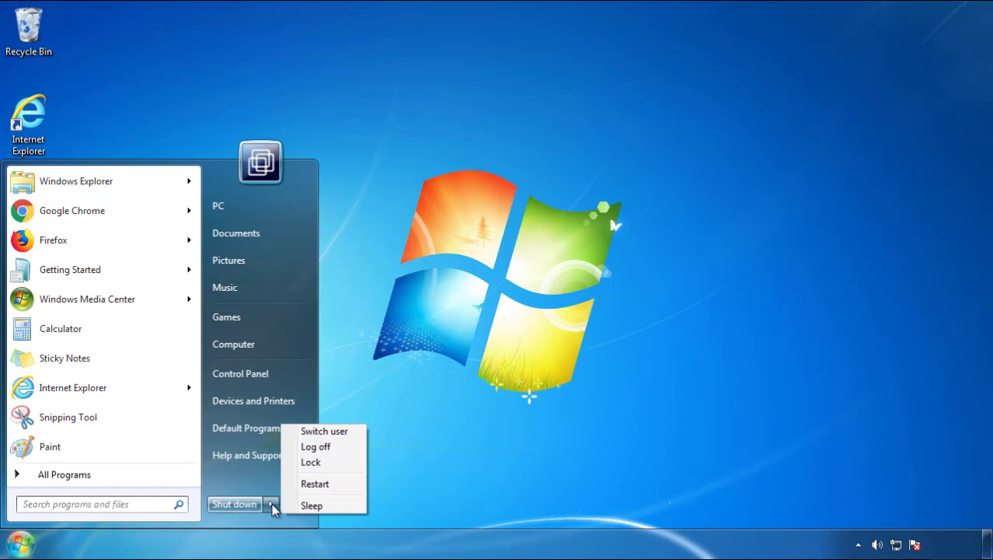
click(516, 443)
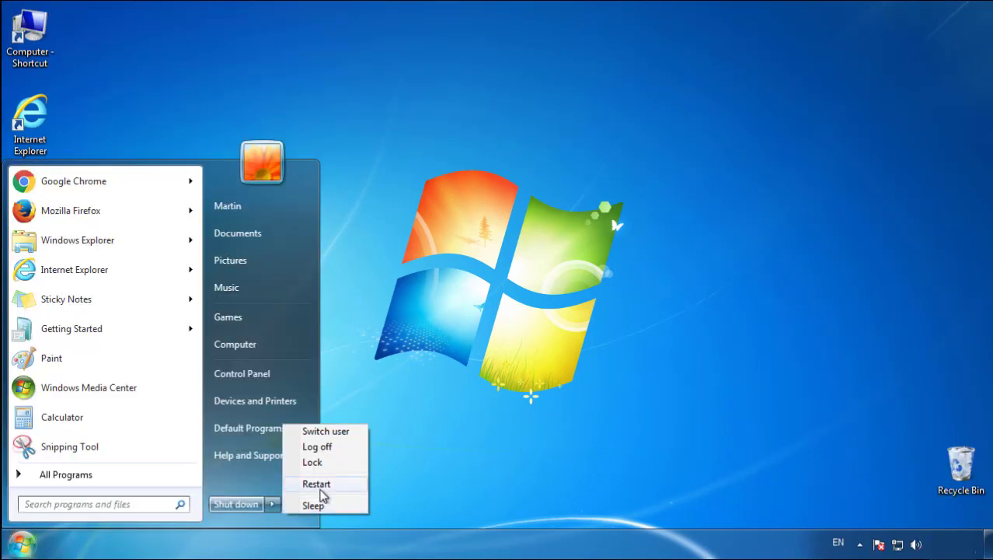
click(322, 492)
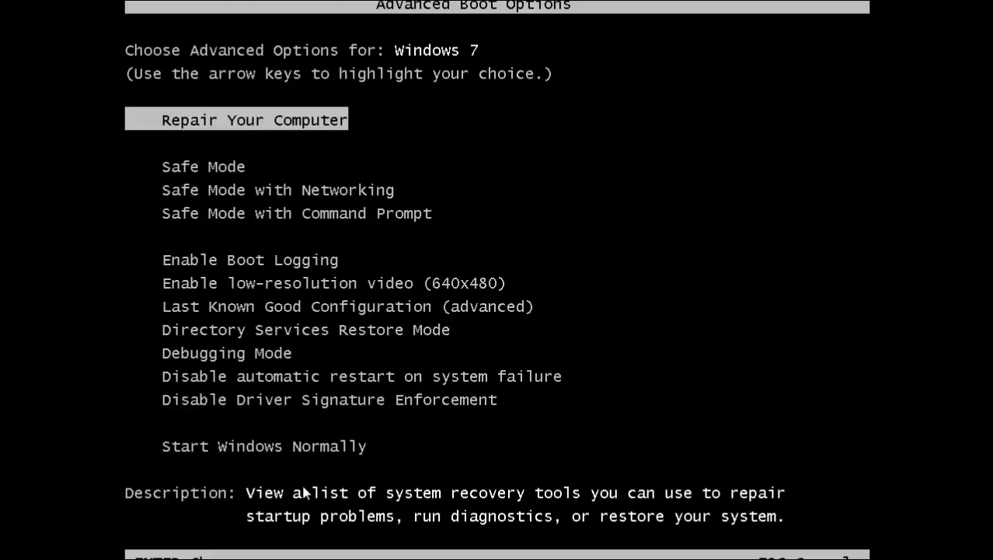
Boot into Safe Mode and launch Firefox, declining to make it the default browser.
key(Down)
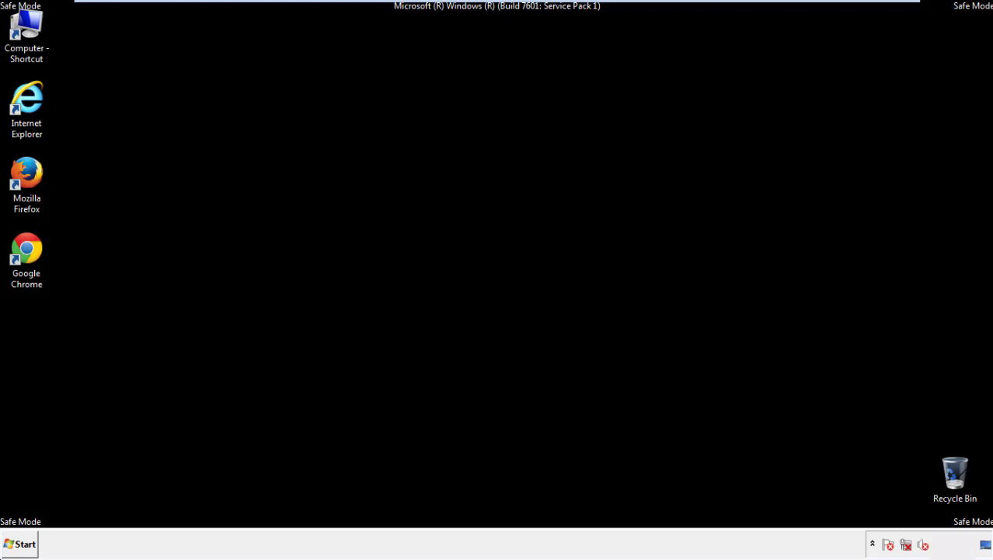
double_click(36, 182)
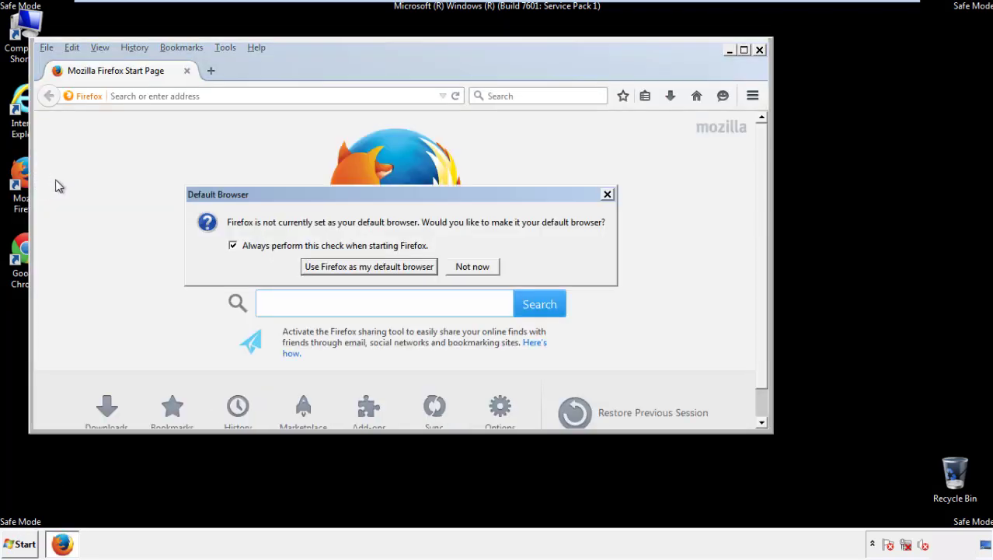
click(479, 266)
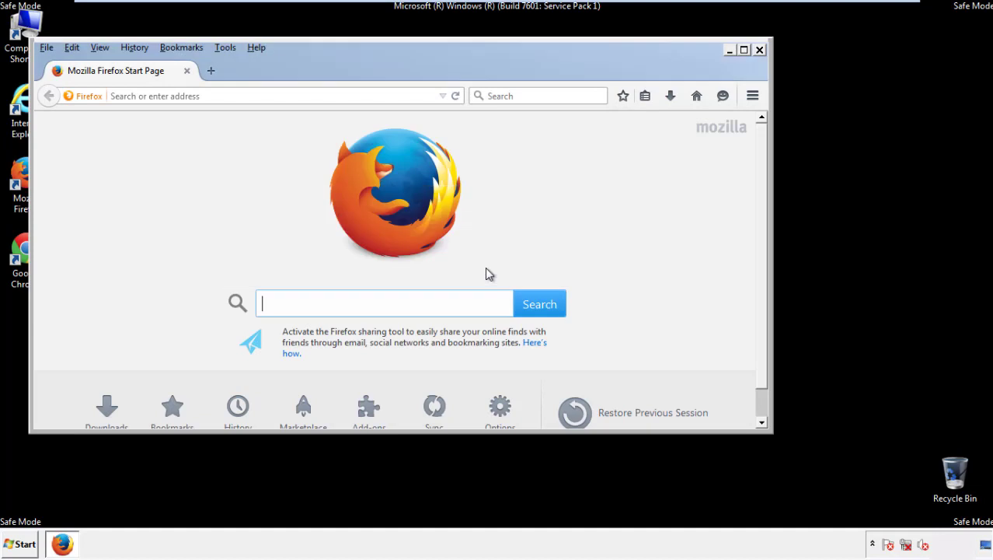
Hide the Firefox Menu Bar, then turn it back on.
right_click(303, 67)
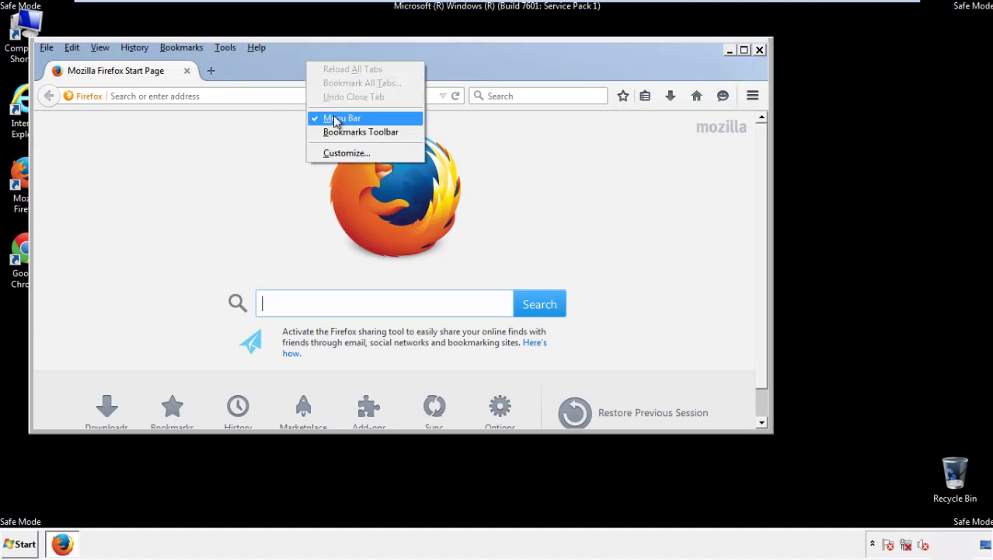
click(334, 116)
right_click(312, 63)
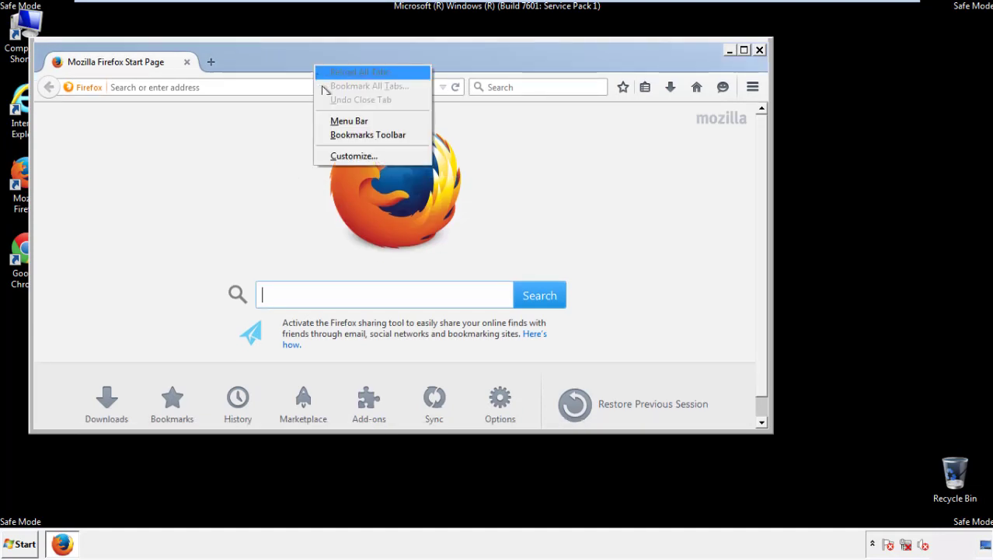
click(332, 121)
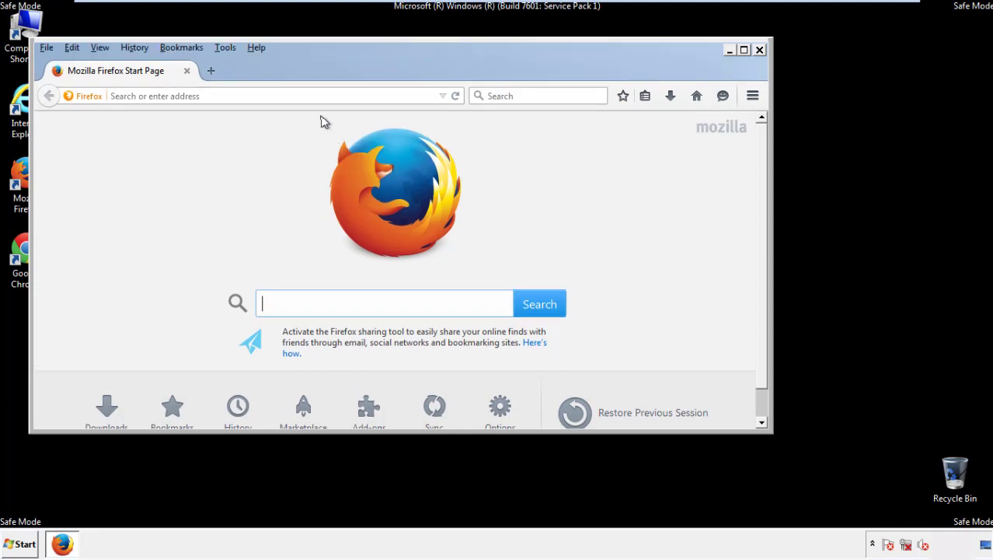
Clear all Firefox history with time range Everything and every item category checked.
click(141, 50)
click(152, 78)
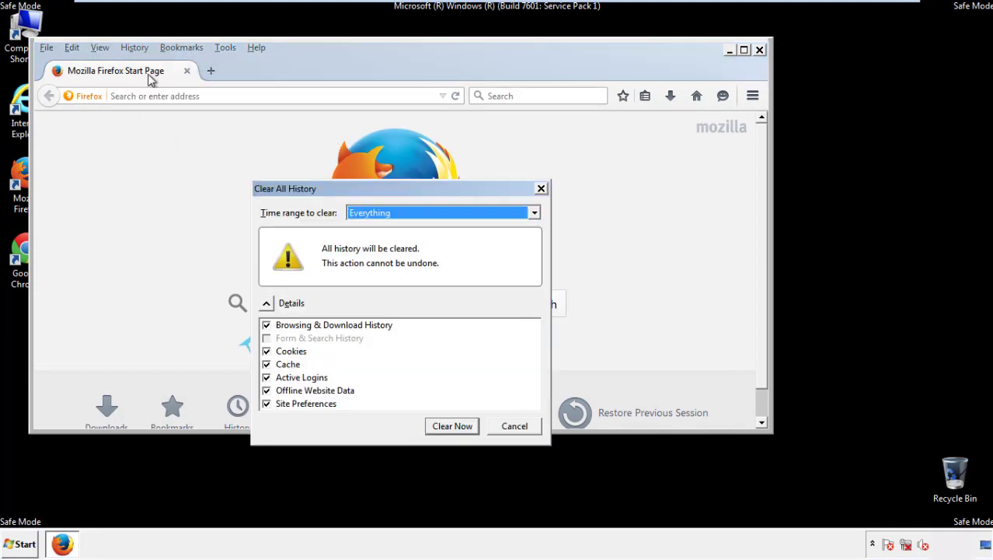
click(370, 215)
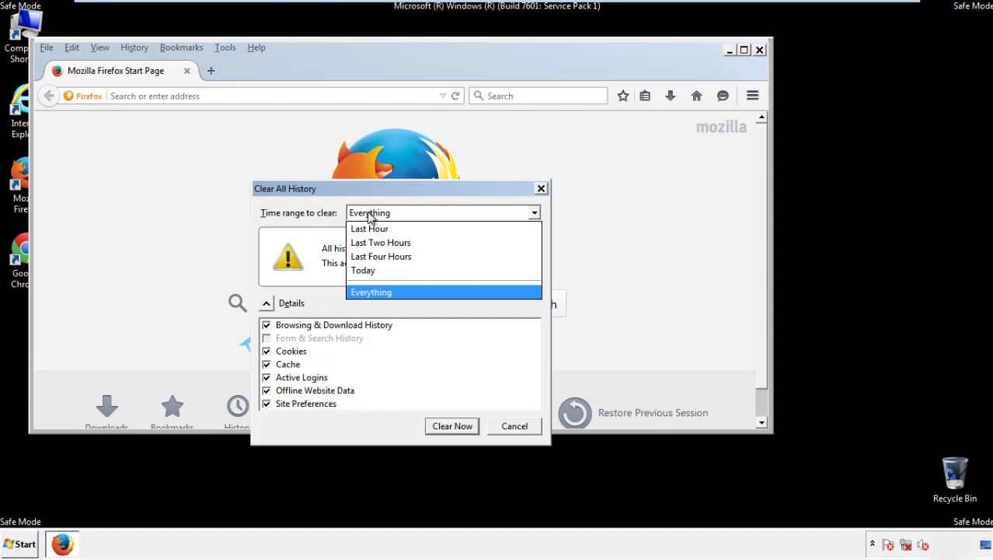
click(371, 289)
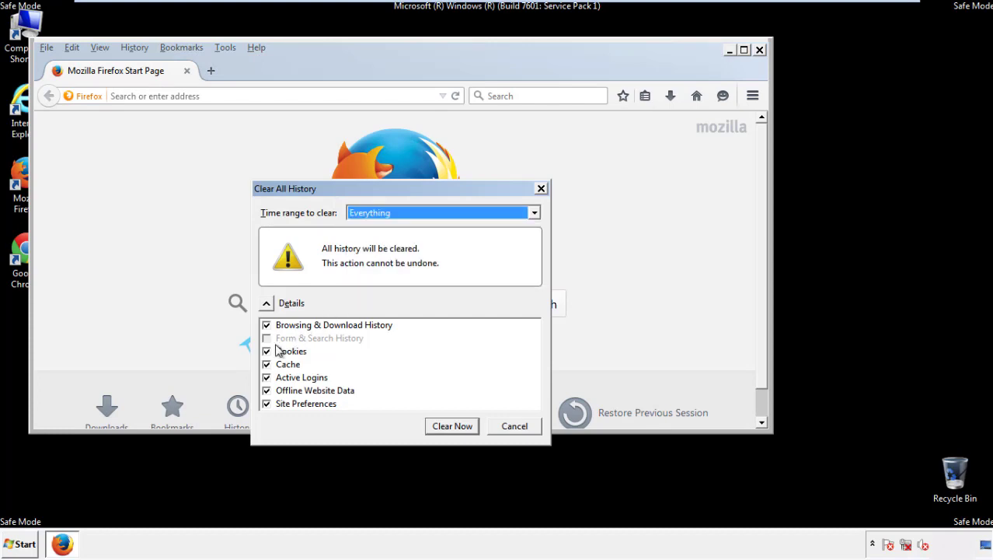
click(266, 390)
click(266, 403)
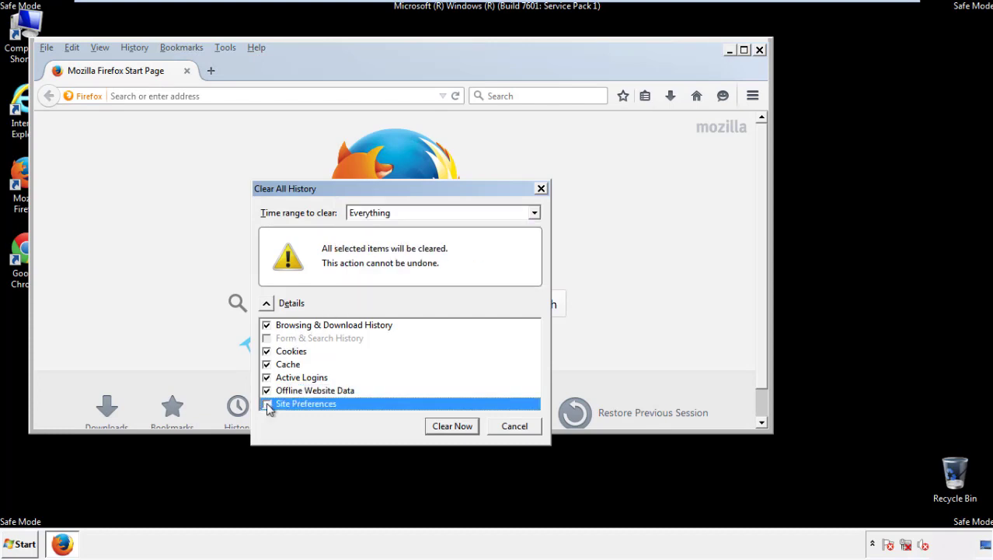
click(450, 427)
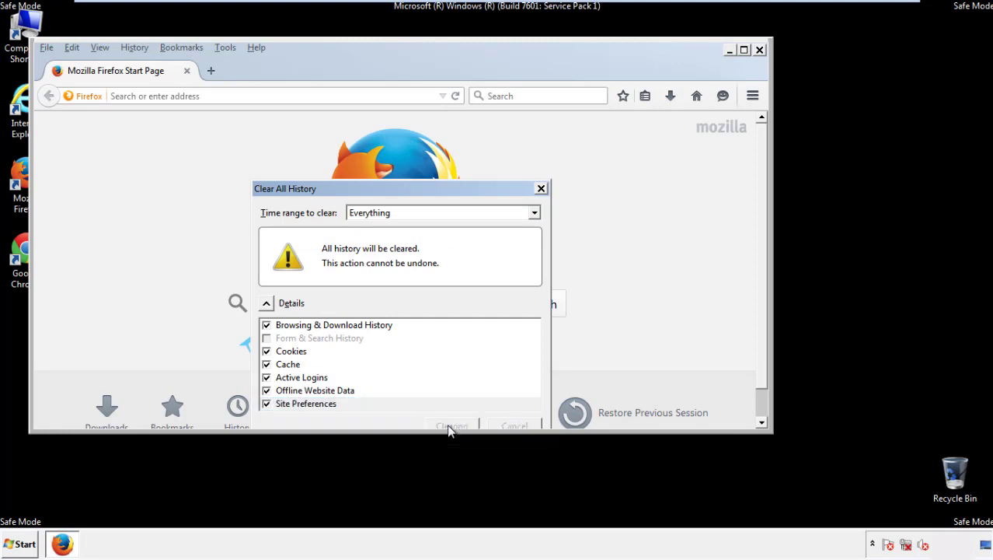
Refresh Firefox from Troubleshooting Information, finish the Import Wizard and decline default-browser status.
click(258, 47)
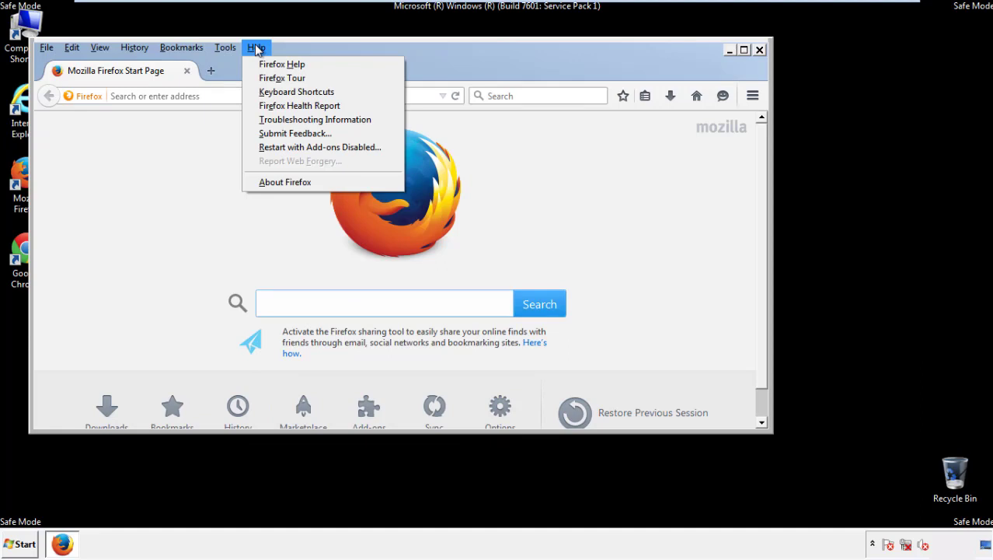
click(288, 119)
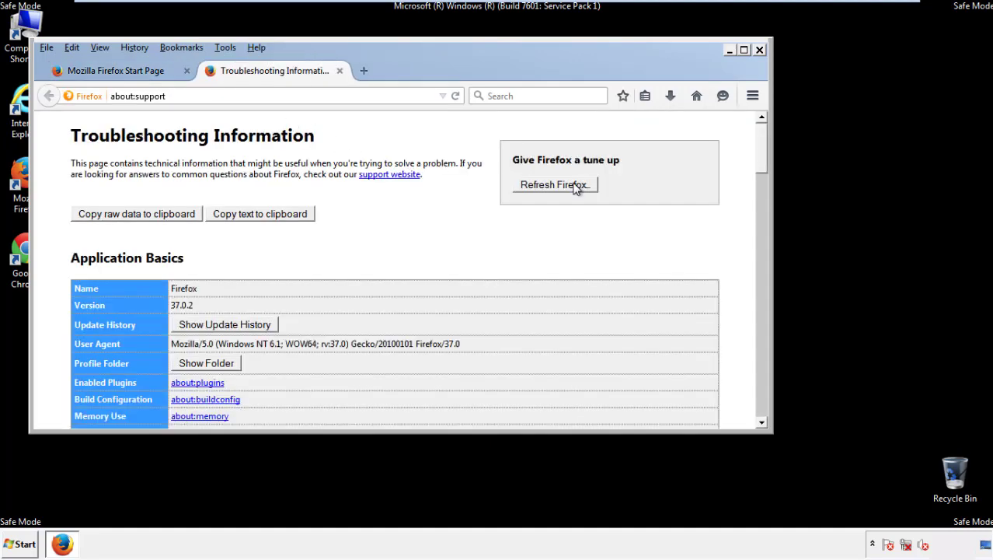
click(576, 188)
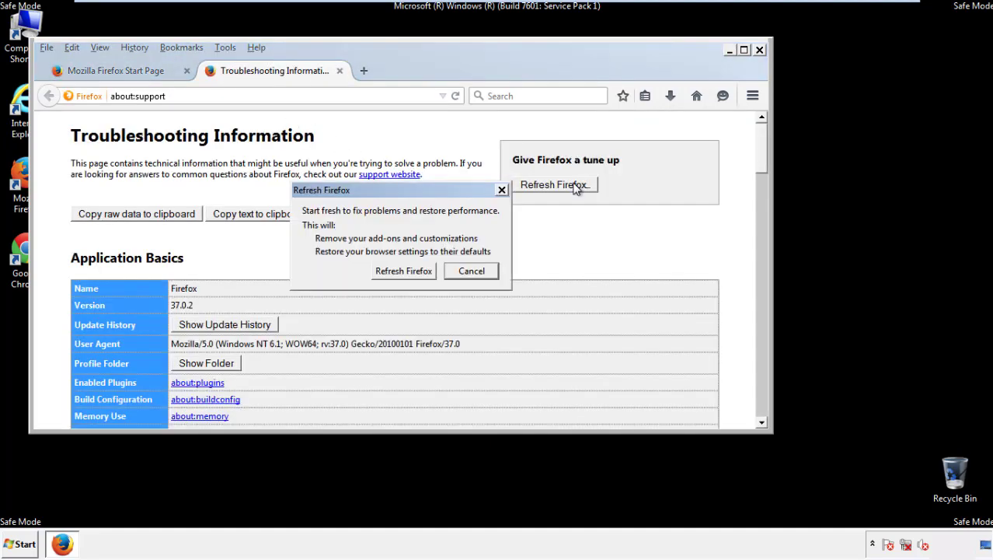
click(405, 272)
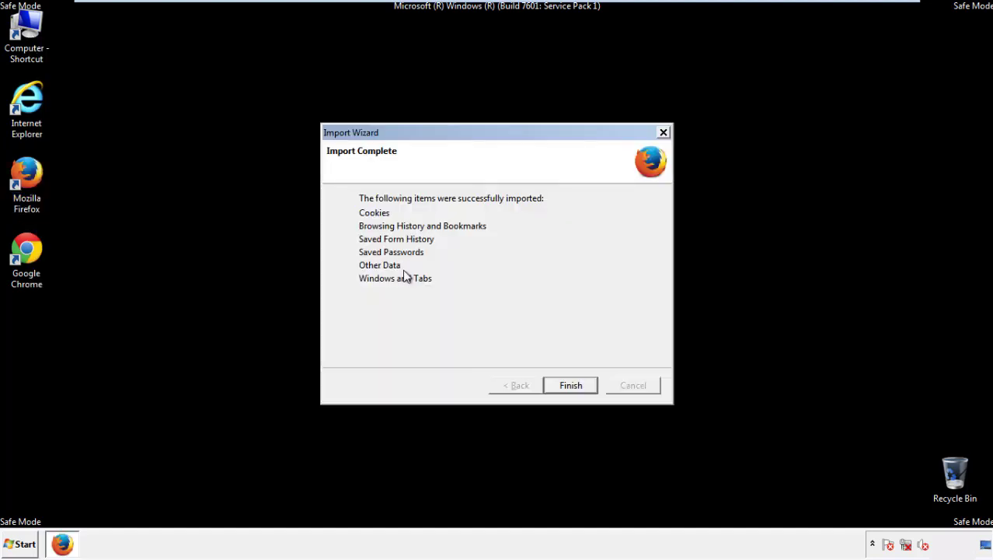
click(570, 385)
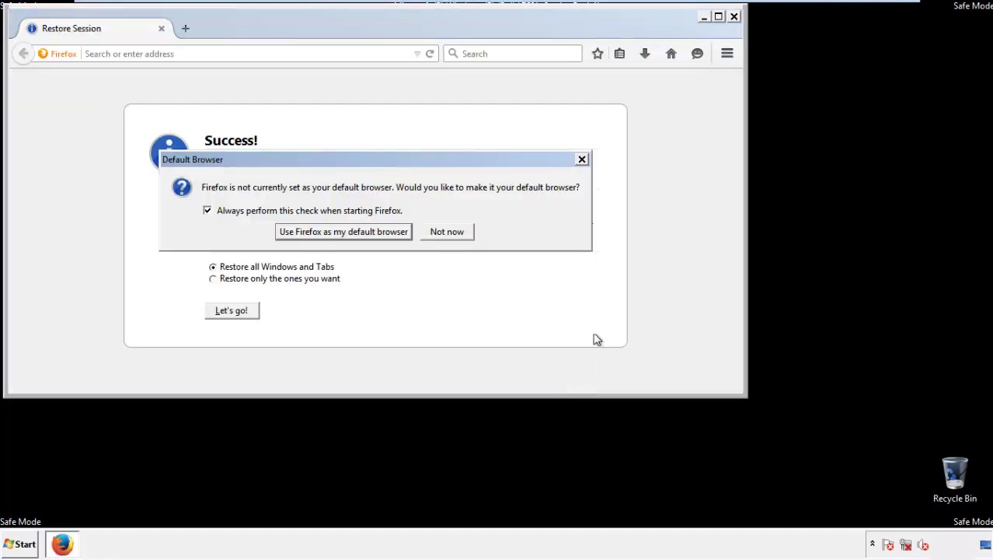
click(447, 232)
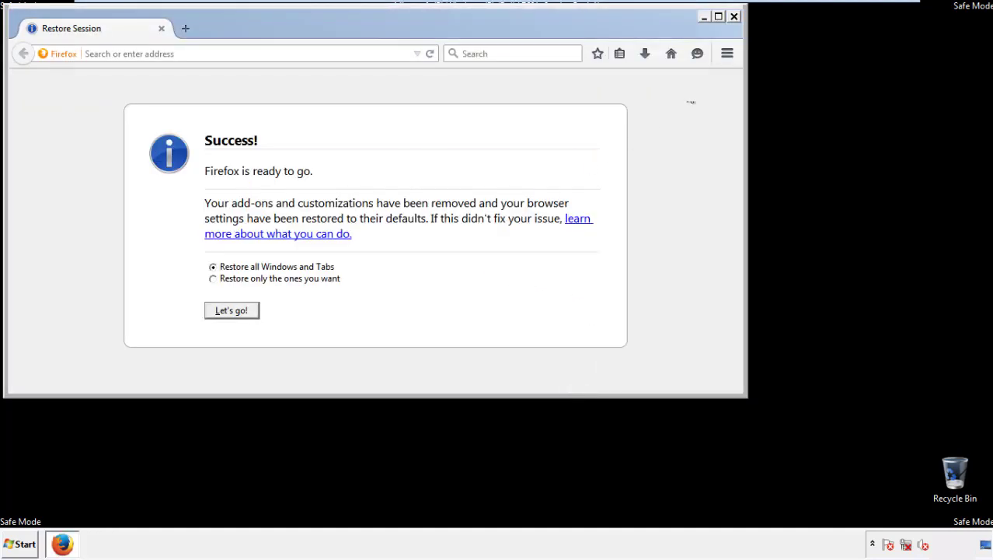
click(734, 16)
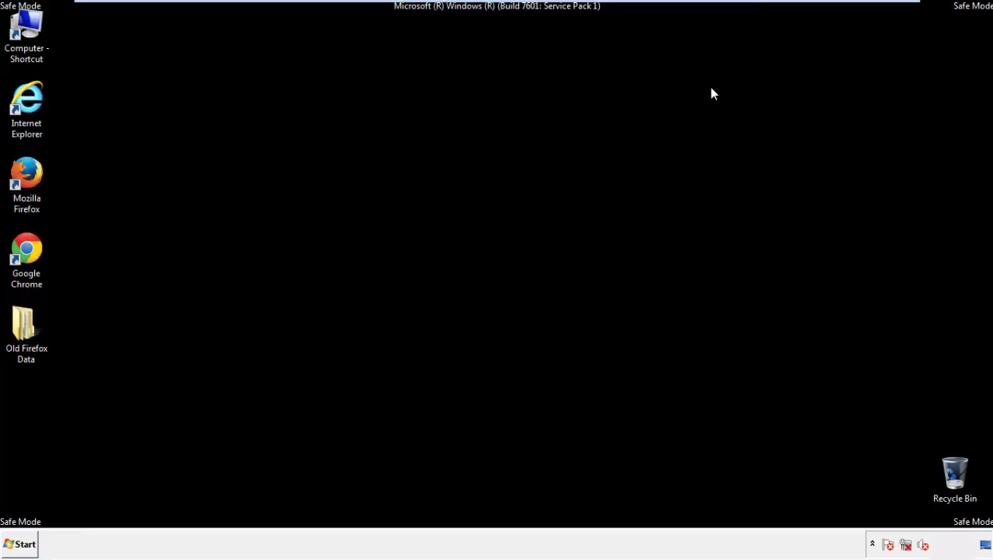
Launch Chrome with Don't ask again on the default-browser prompt, and show its History page.
click(23, 248)
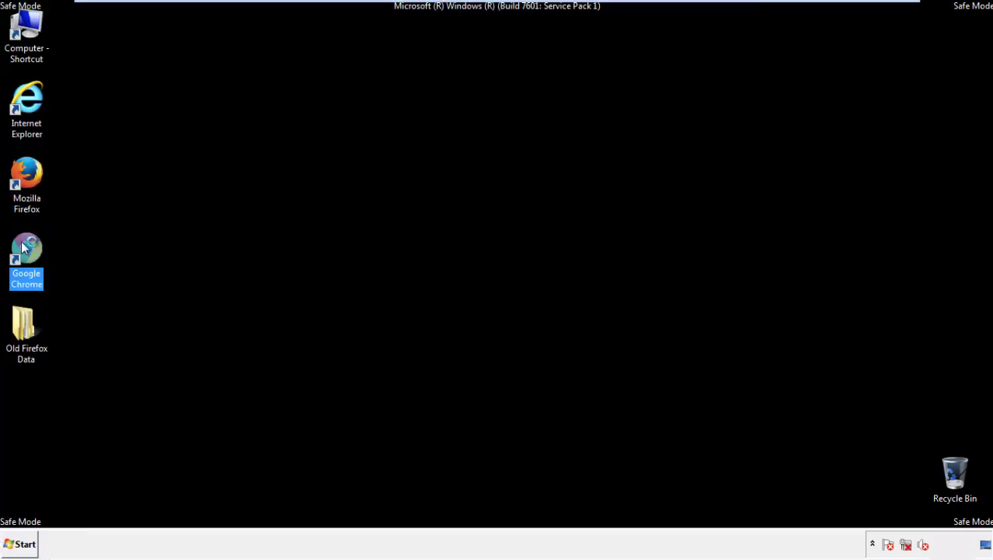
double_click(24, 246)
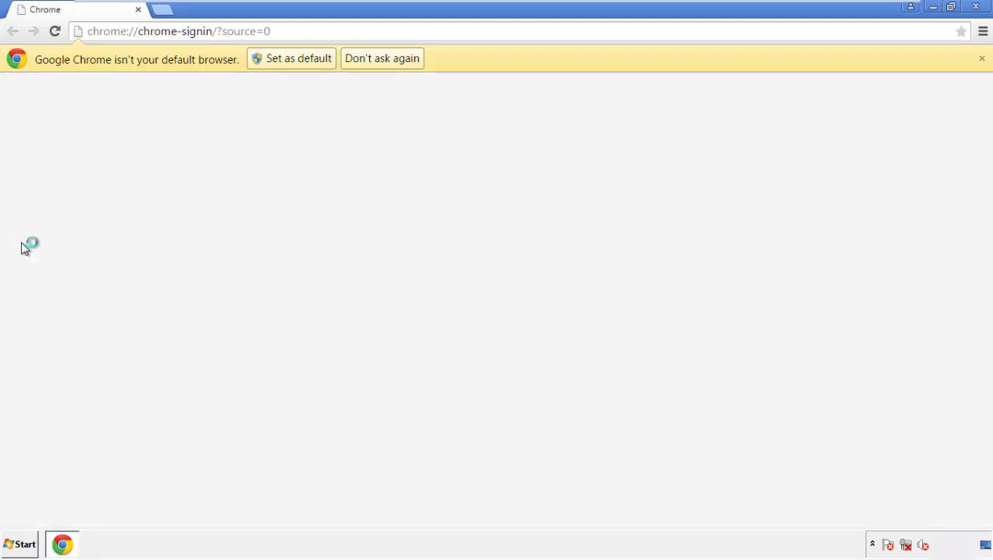
click(400, 61)
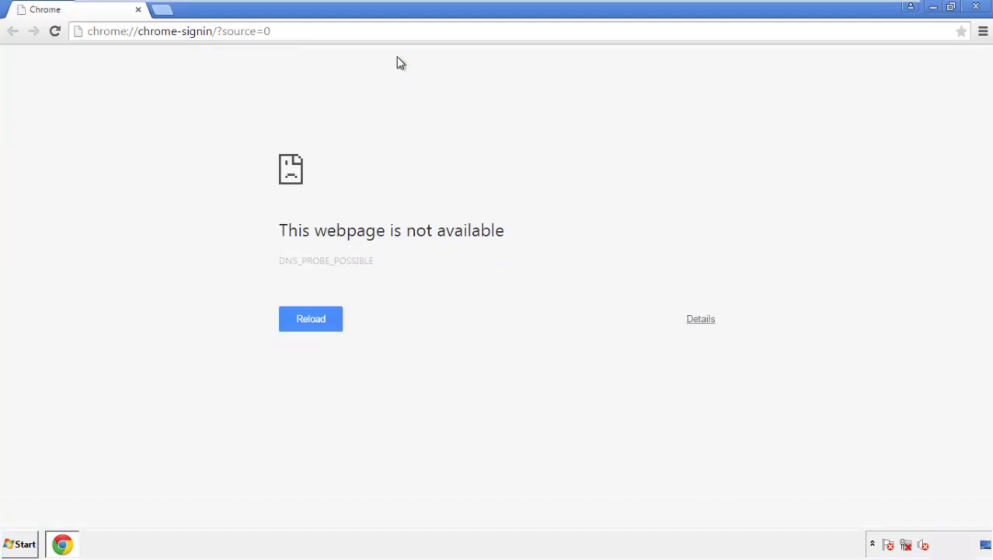
click(983, 35)
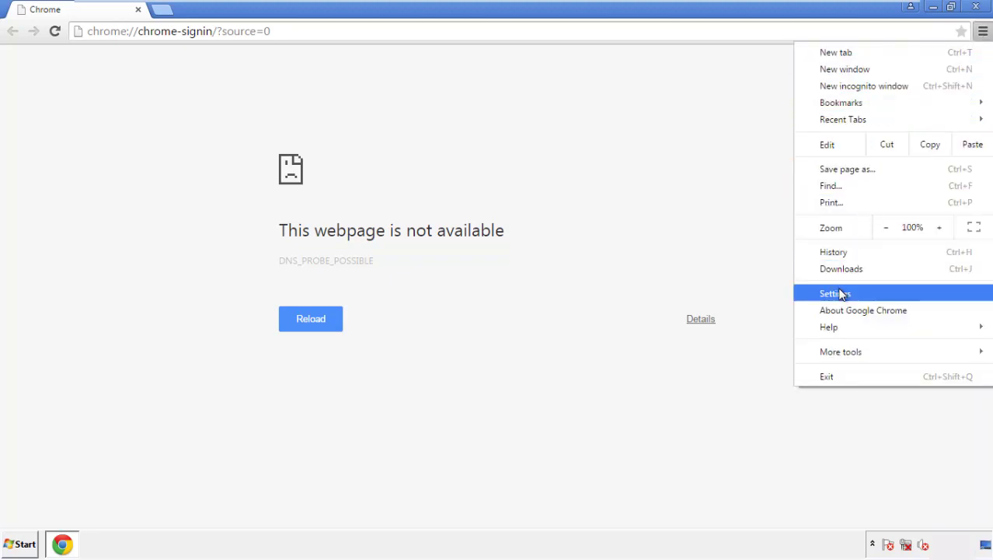
click(839, 294)
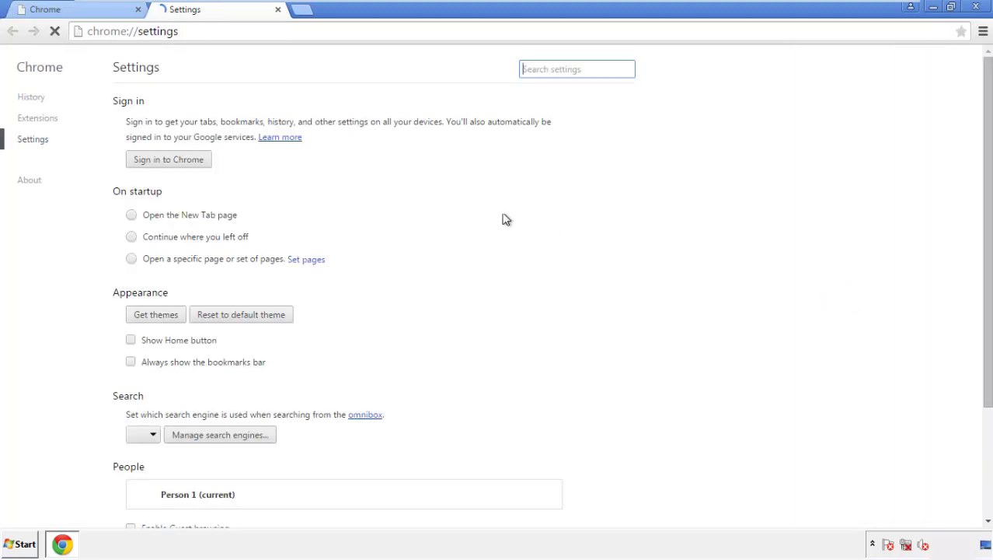
click(35, 98)
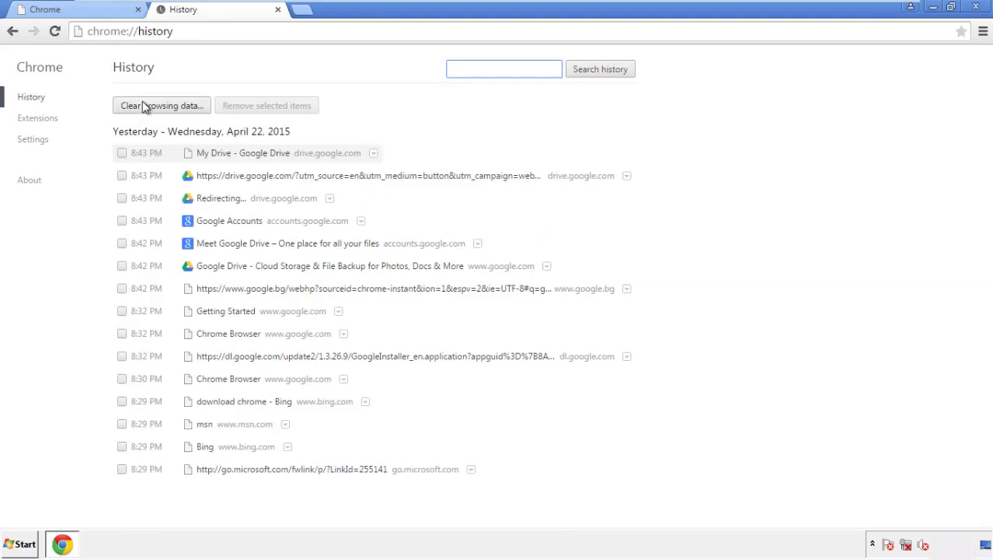
Clear Chrome browsing data from the beginning of time, including Autofill form data.
click(150, 108)
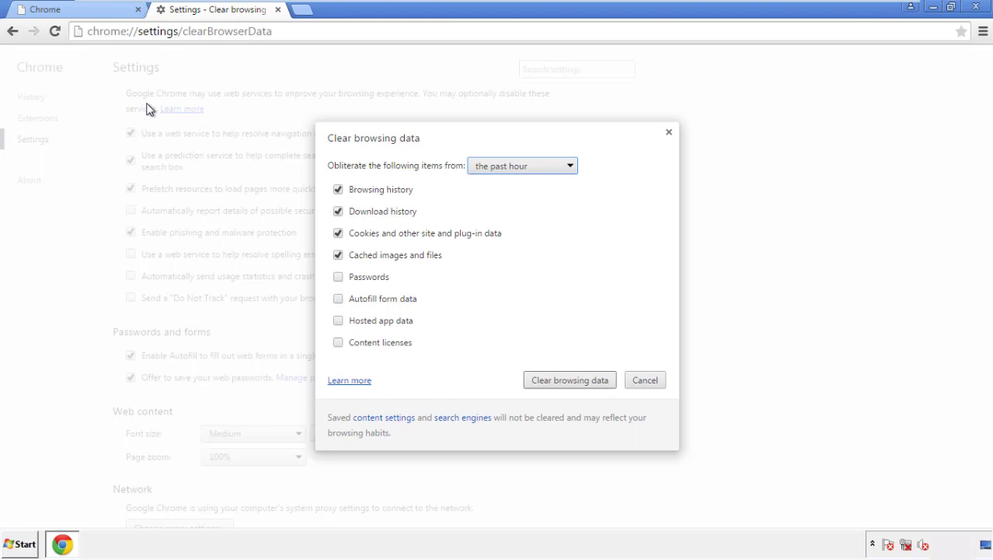
click(500, 167)
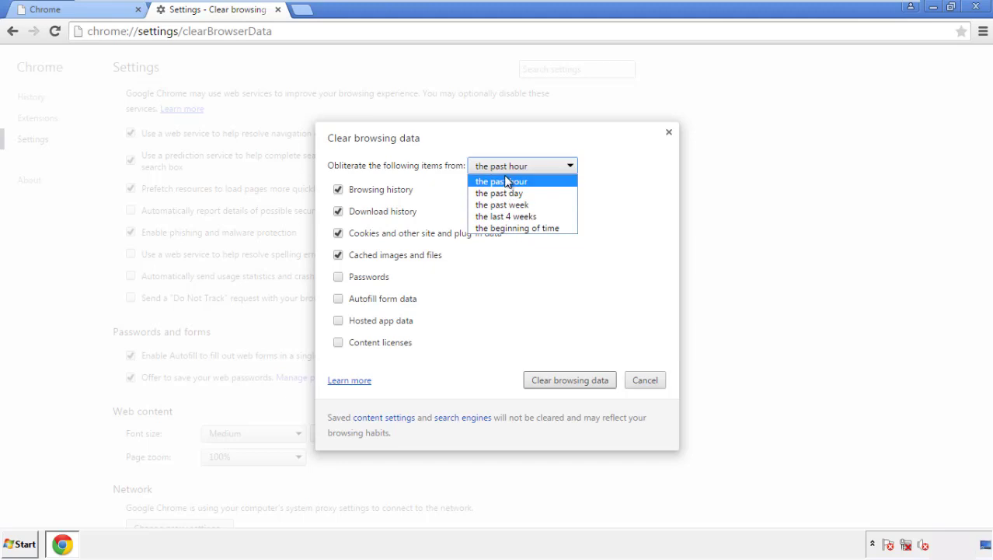
click(498, 229)
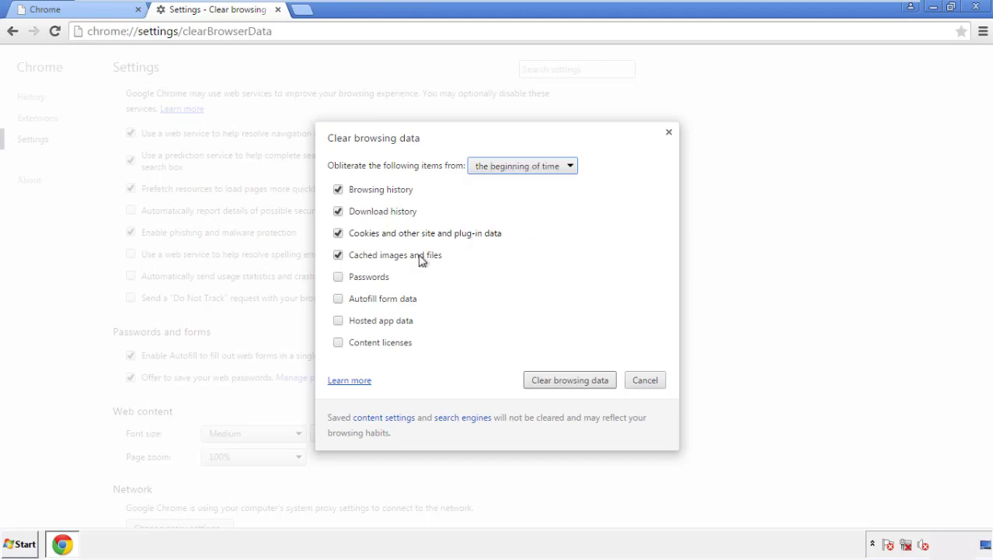
click(342, 299)
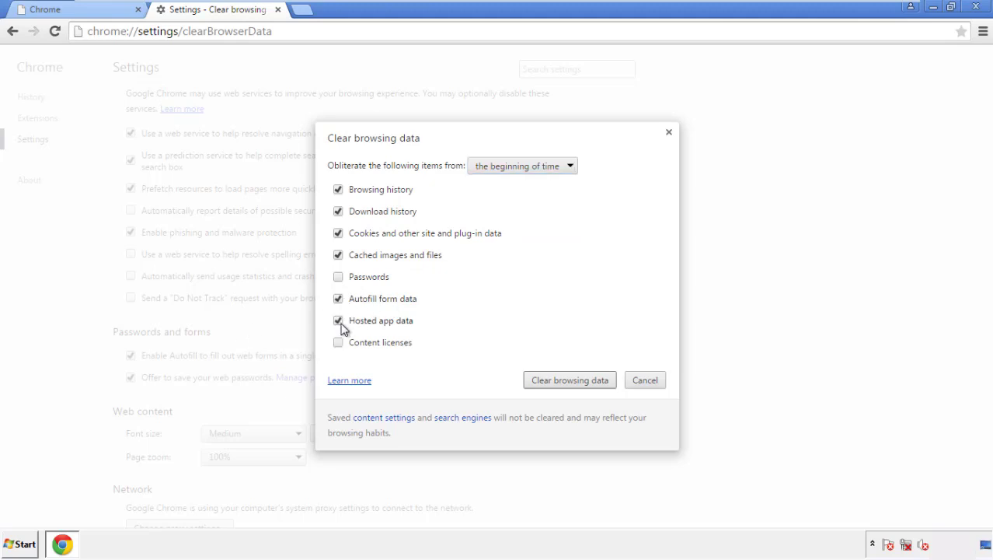
click(555, 380)
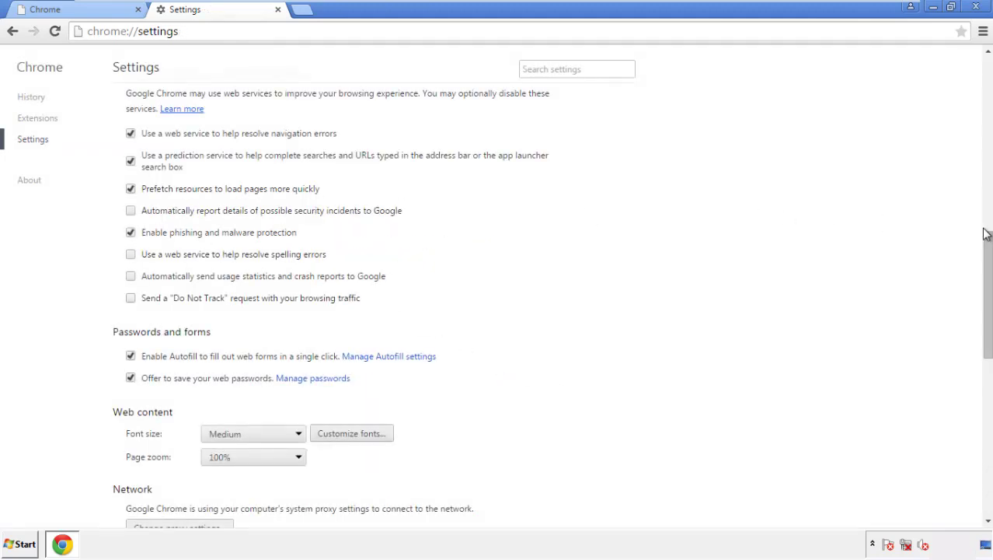
Reset Chrome's settings to their defaults, then close Chrome and deselect the desktop icons.
drag(987, 233, 984, 432)
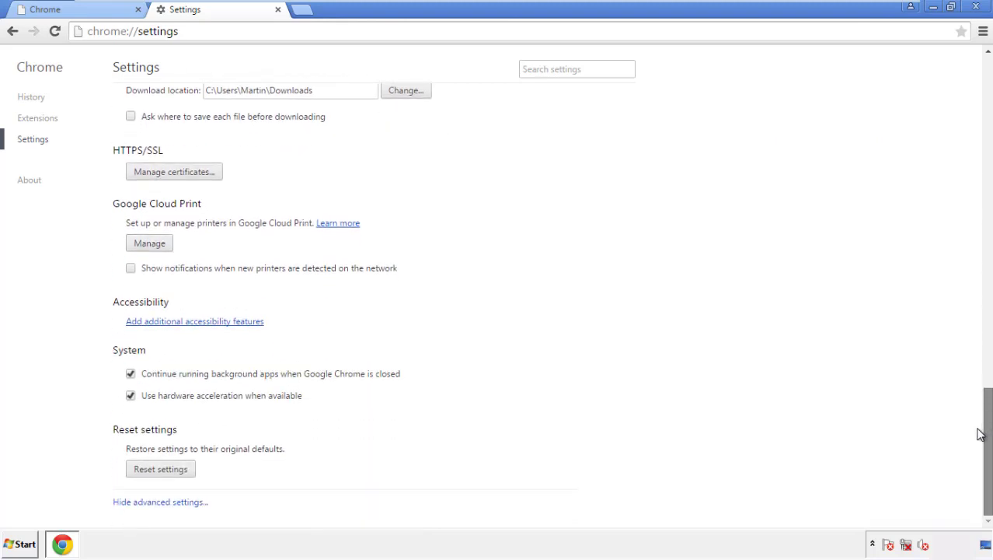
click(188, 471)
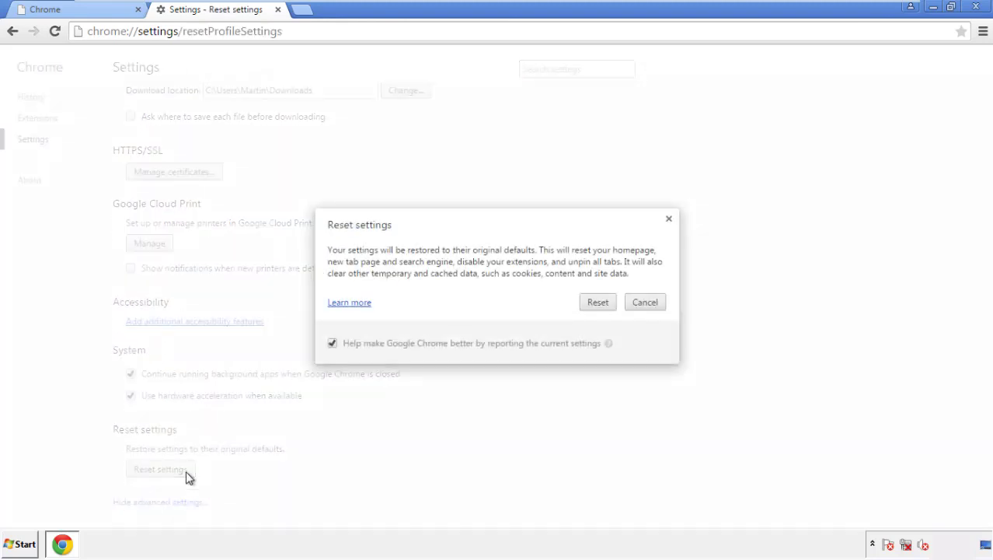
click(598, 303)
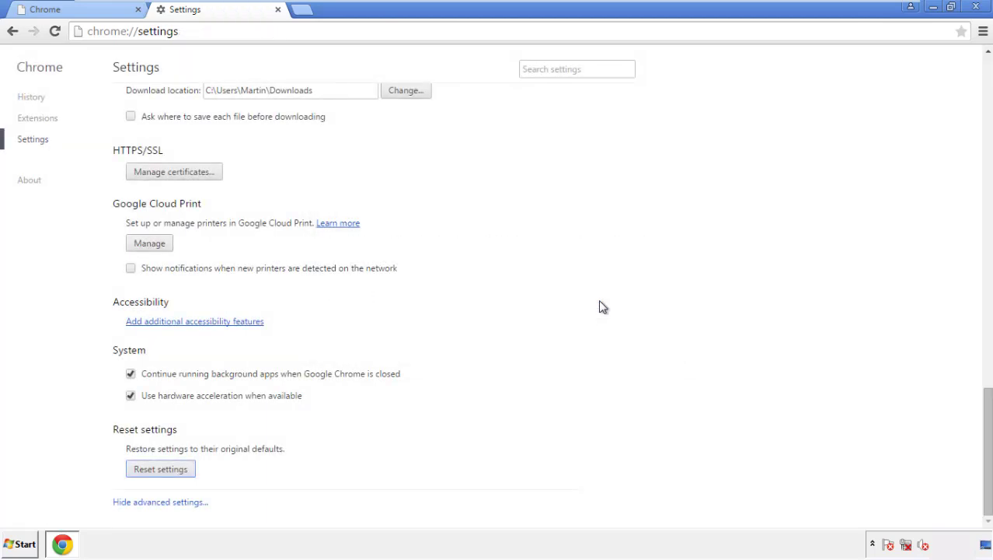
click(975, 7)
click(537, 251)
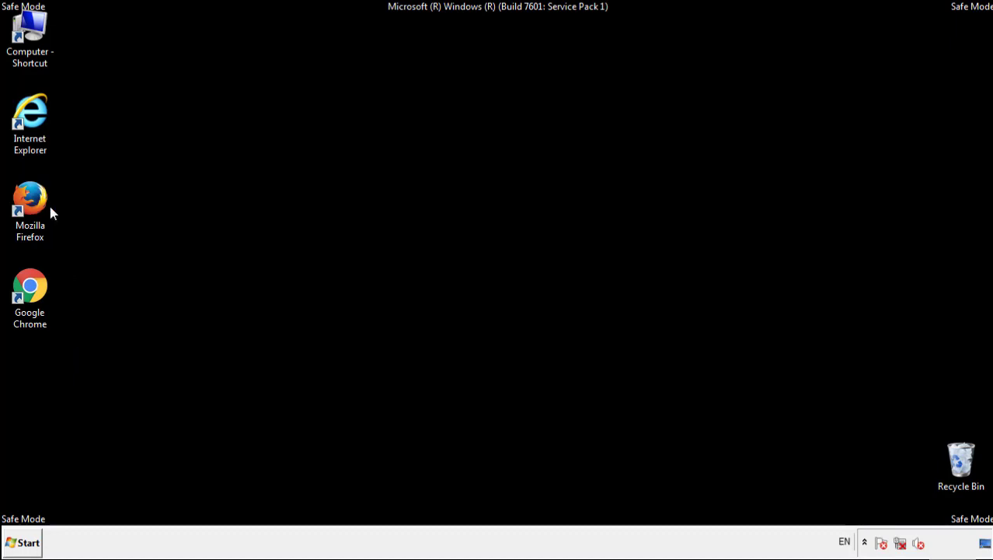
Remove the Search Mine extension from Firefox's Add-ons Extensions list and close Firefox.
double_click(38, 195)
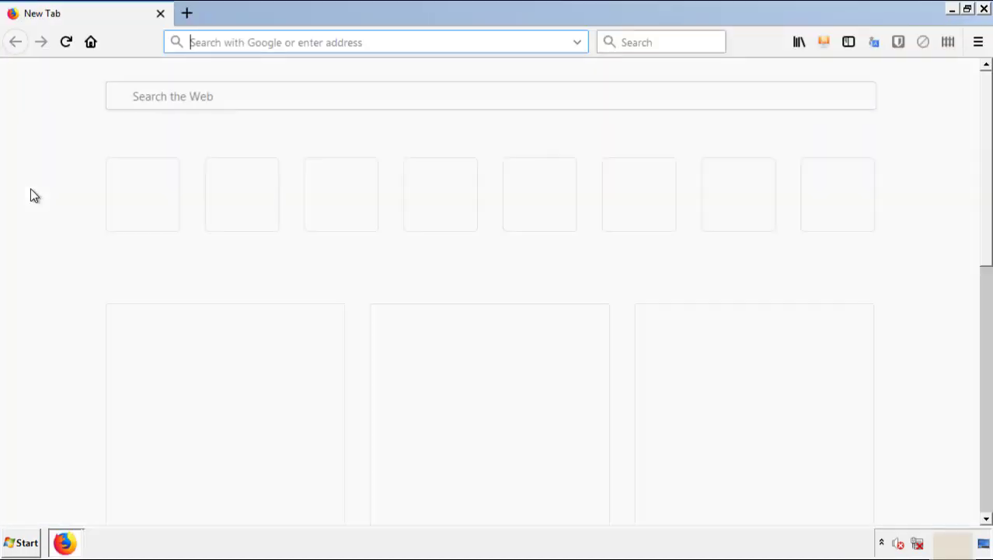
click(978, 42)
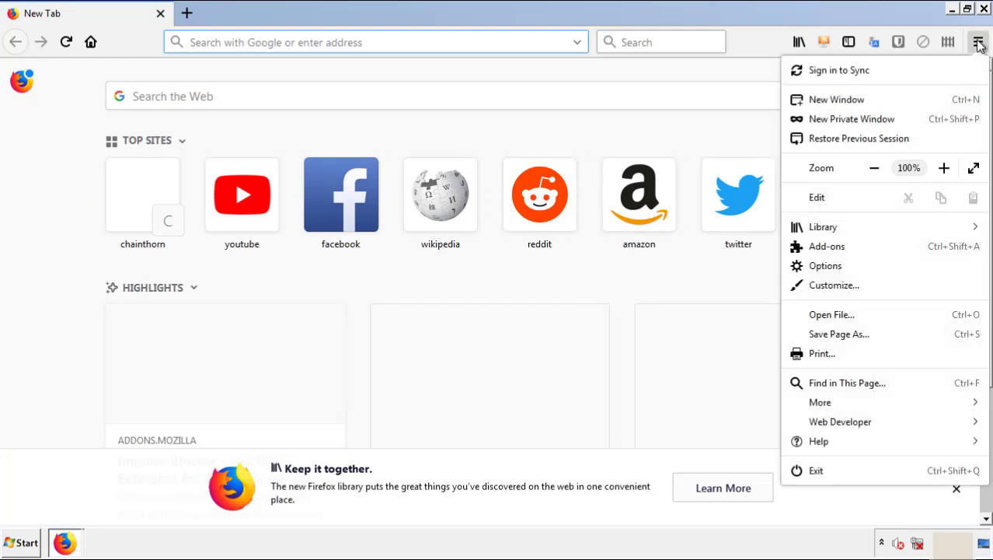
click(916, 254)
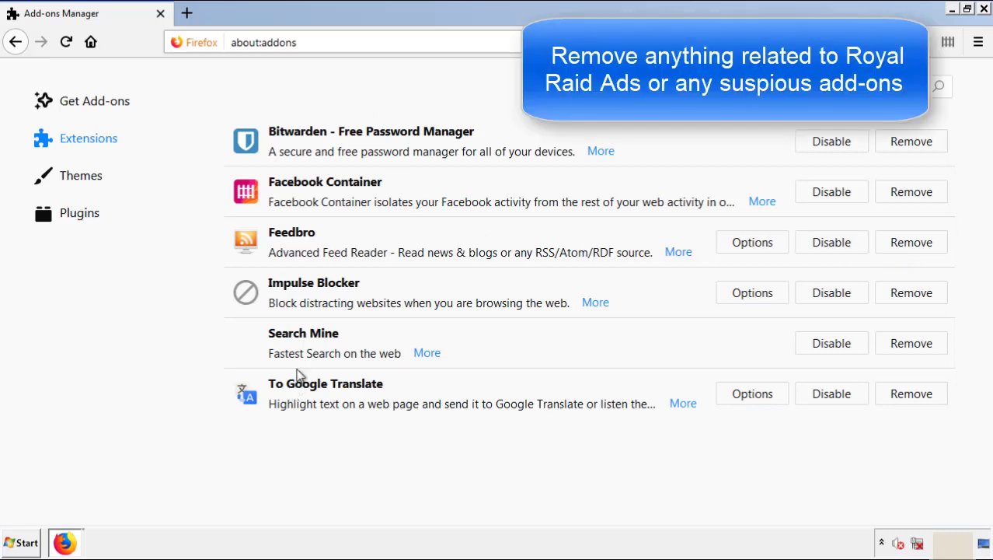
click(907, 347)
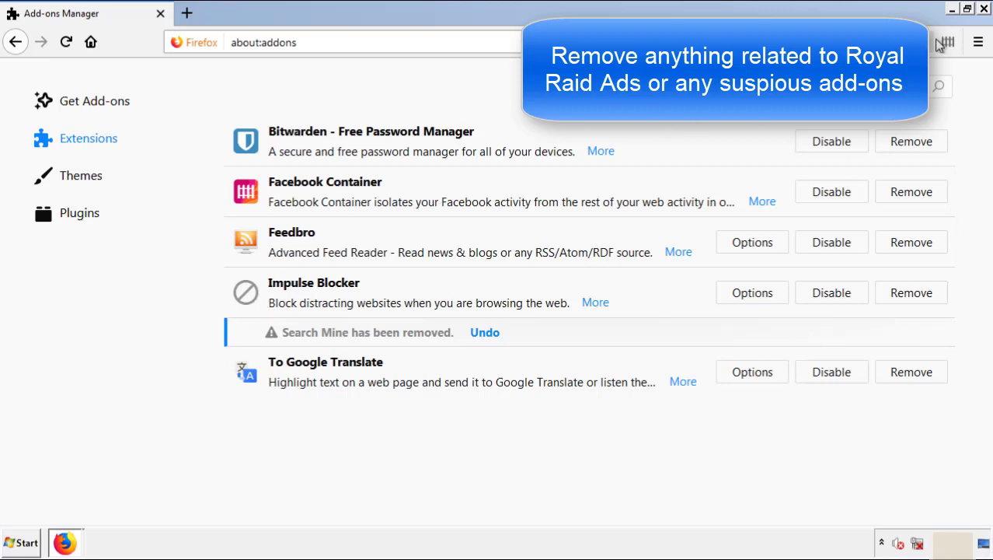
click(984, 10)
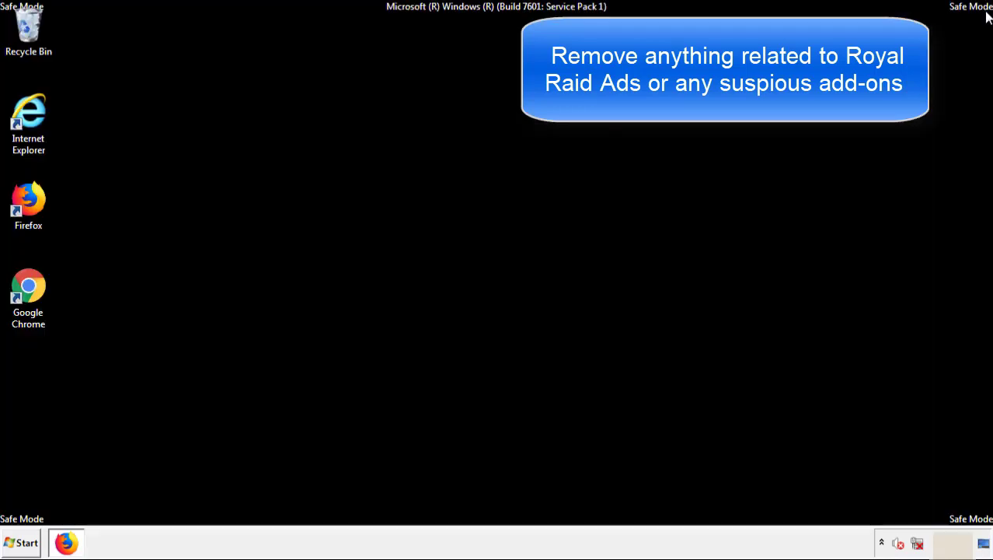
Launch Google Chrome and open its Extensions page via More tools.
double_click(27, 299)
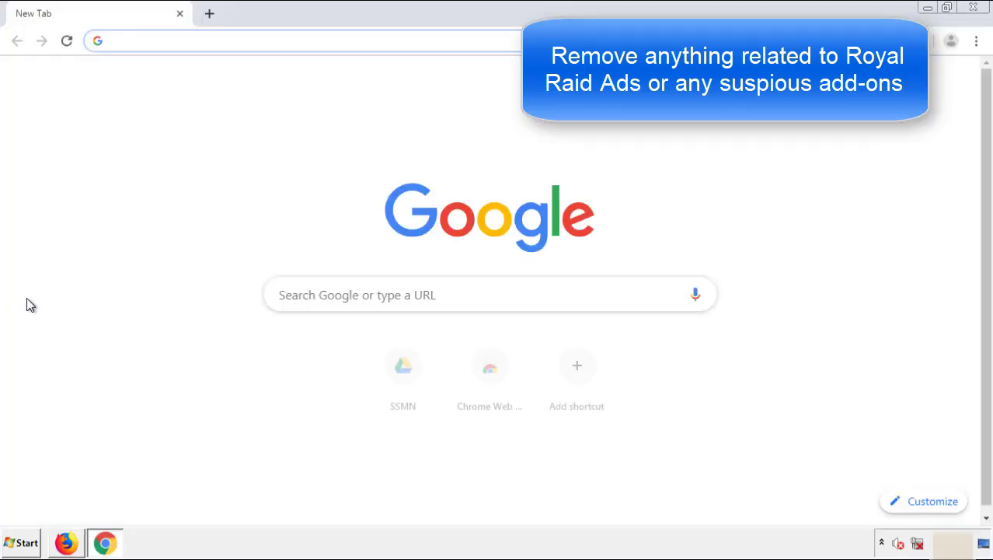
click(976, 40)
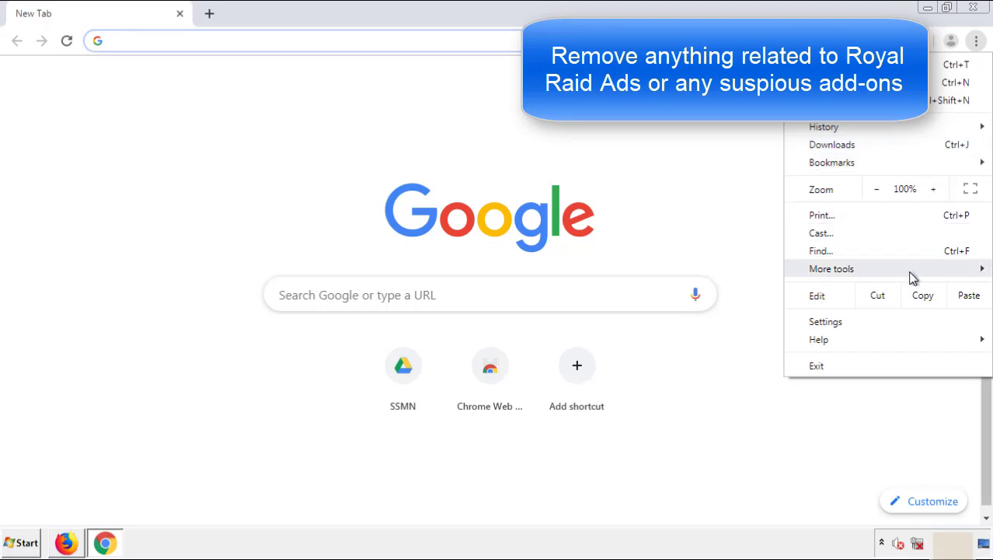
mouse_move(832, 268)
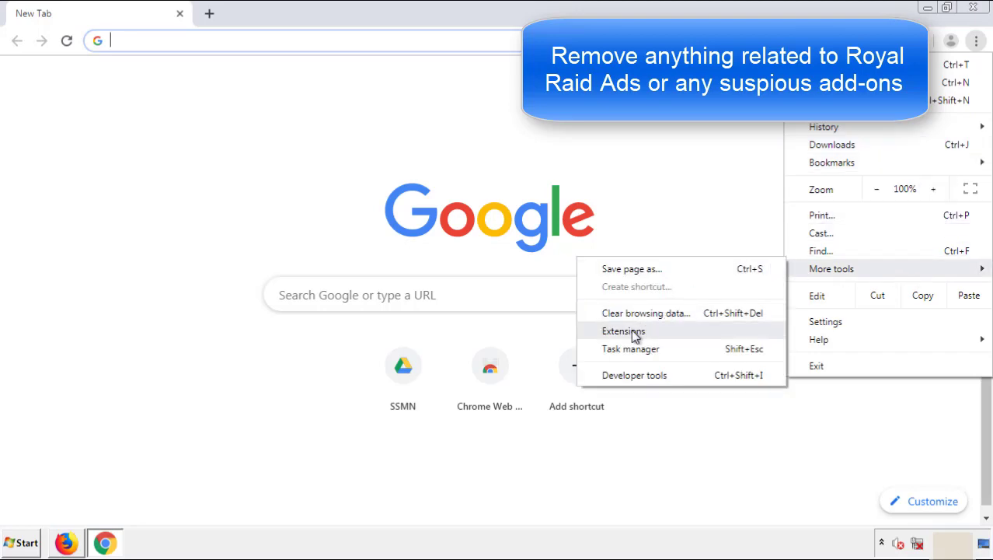
click(626, 330)
scroll(281, 253, down, 10)
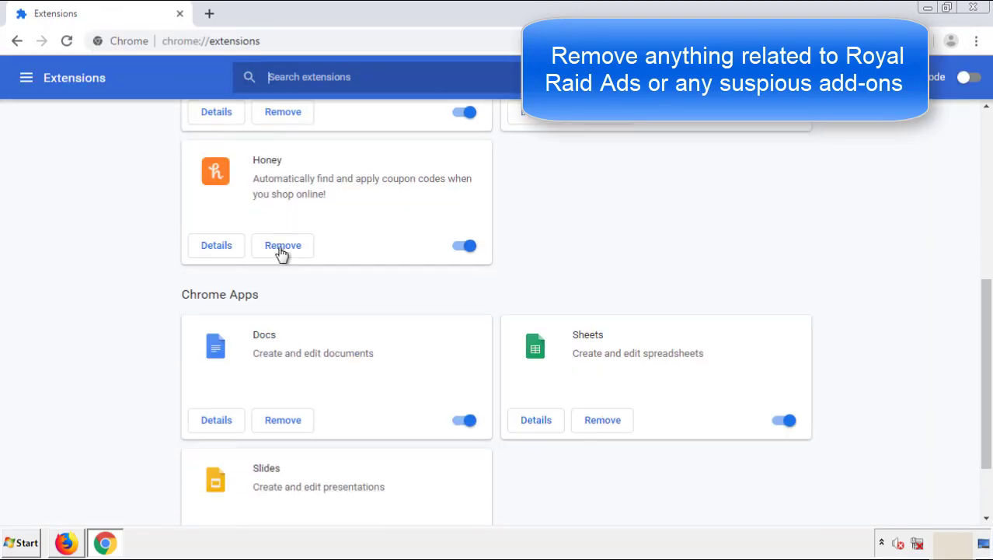
scroll(377, 284, up, 10)
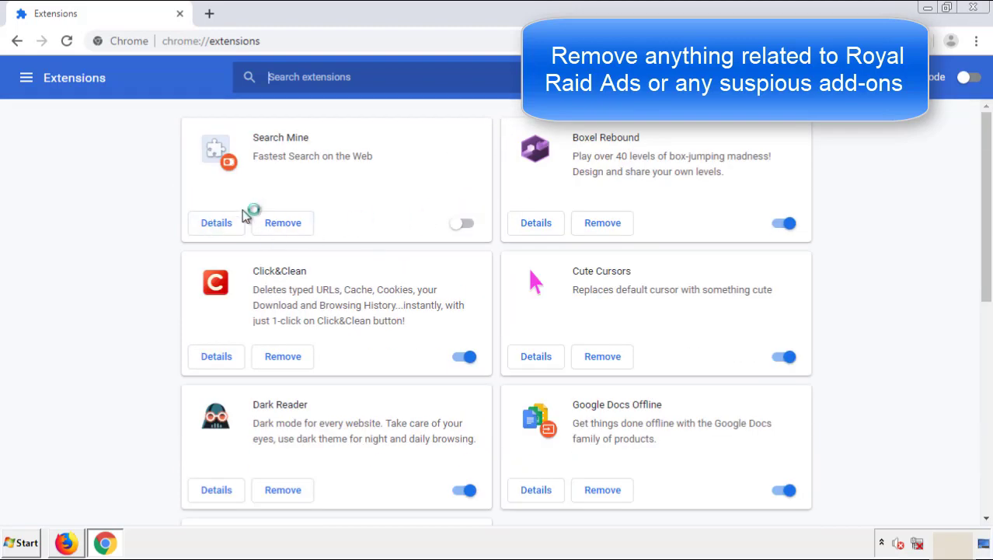
Remove the Search Mine extension, confirming the removal, and close Chrome.
click(280, 224)
click(561, 125)
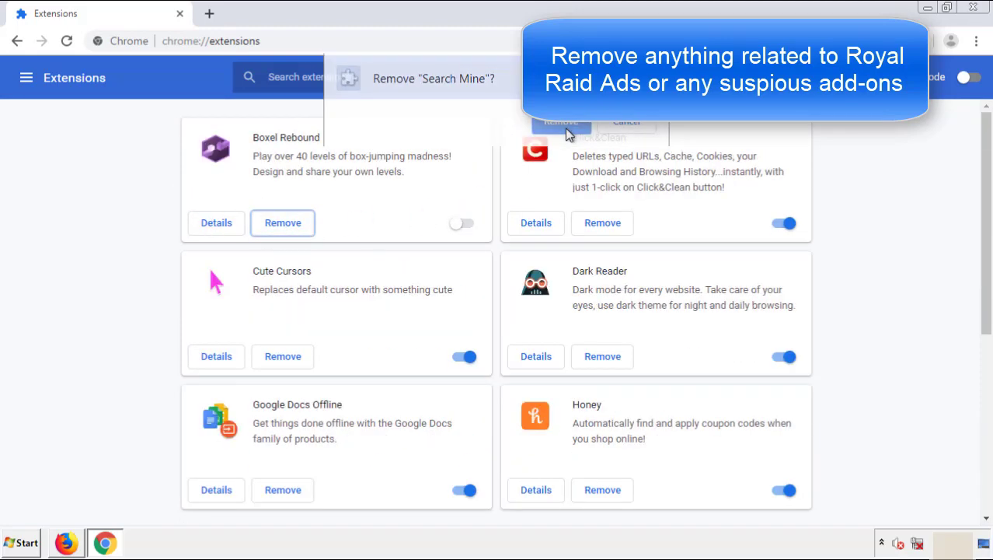
click(981, 11)
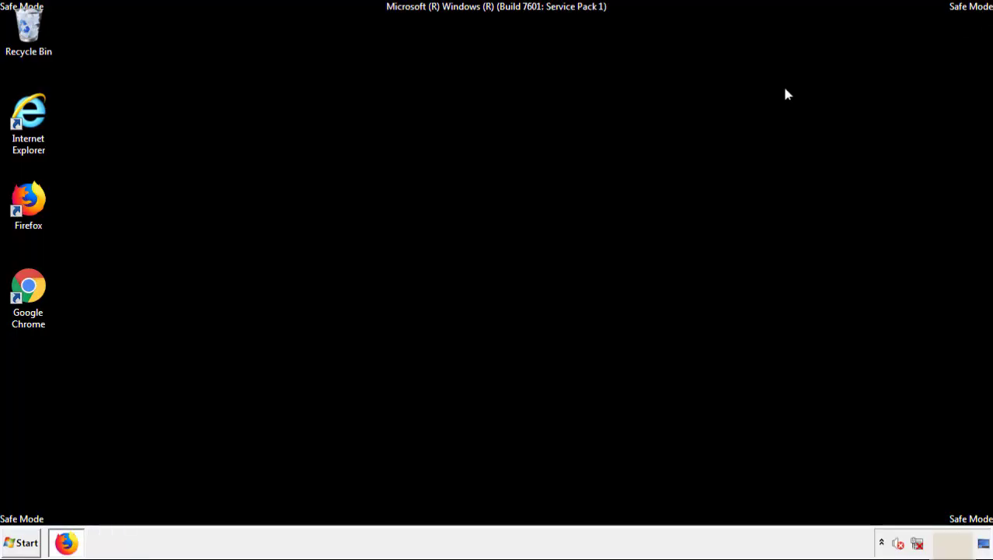
Open the Windows 7 Start menu to reach the Shut down and Restart options.
click(18, 542)
mouse_move(268, 509)
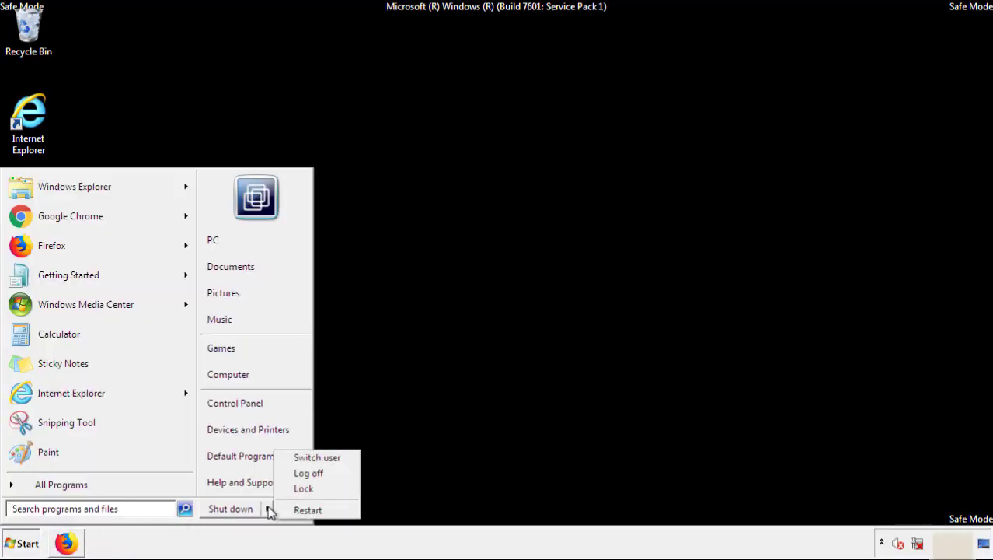